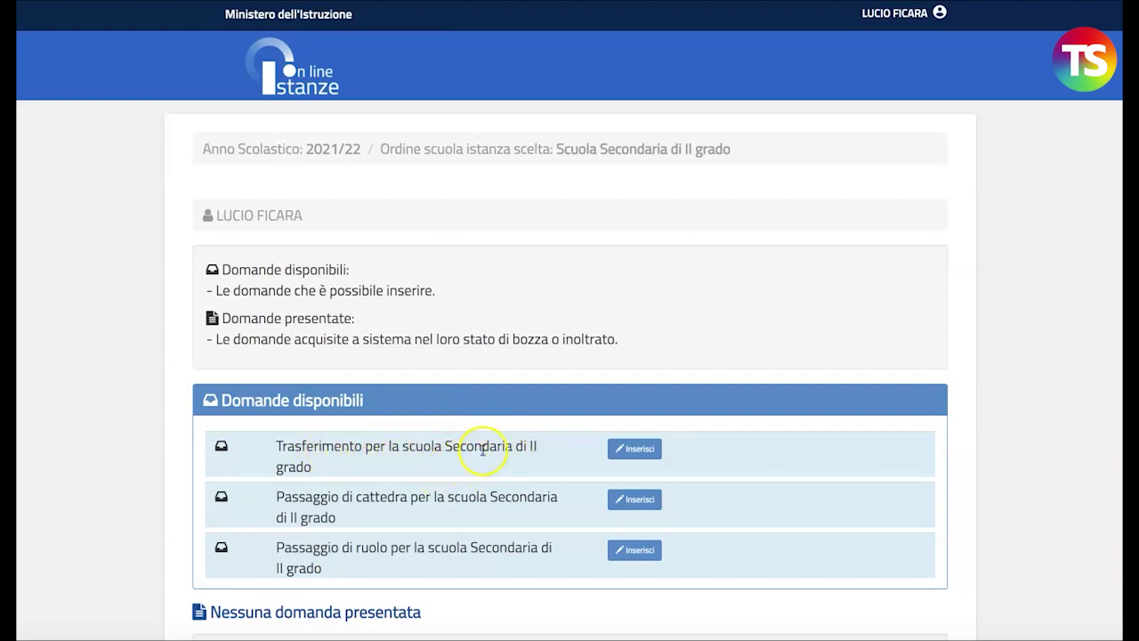
- Start the transfer application for the scuola Secondaria di II grado and expand its Anzianità di servizio section
click(638, 450)
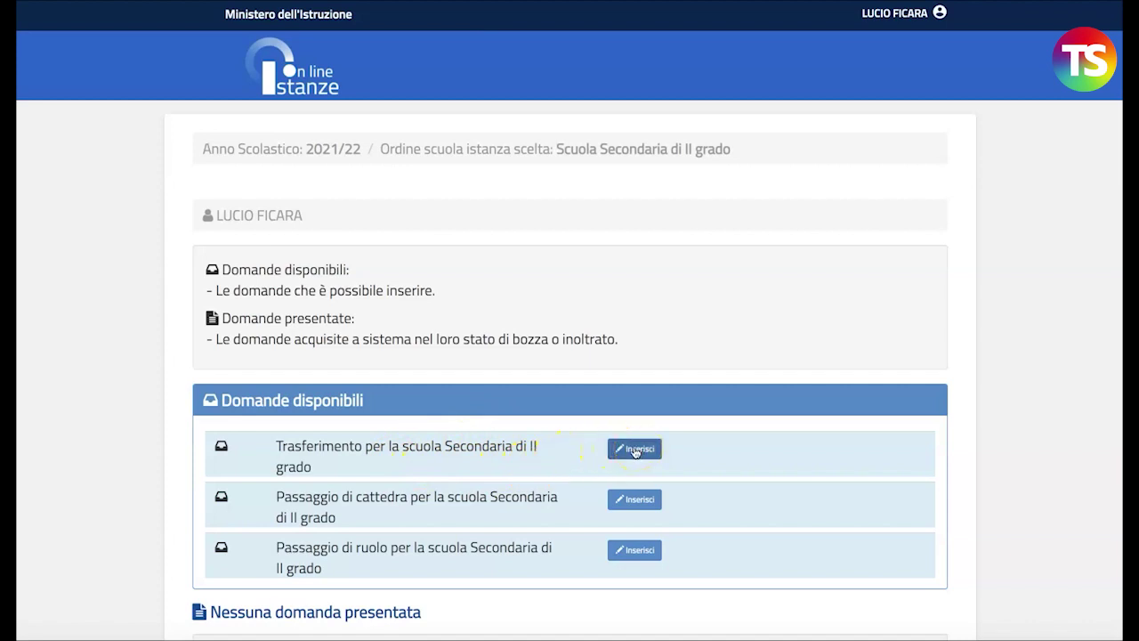
click(636, 451)
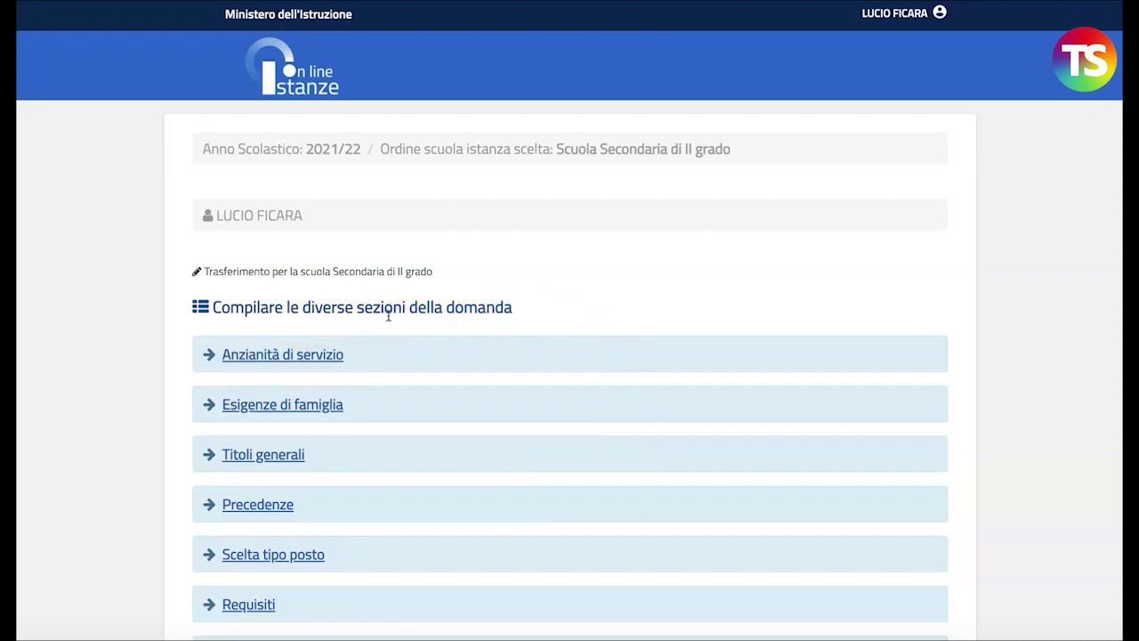
scroll(398, 315, down, 3)
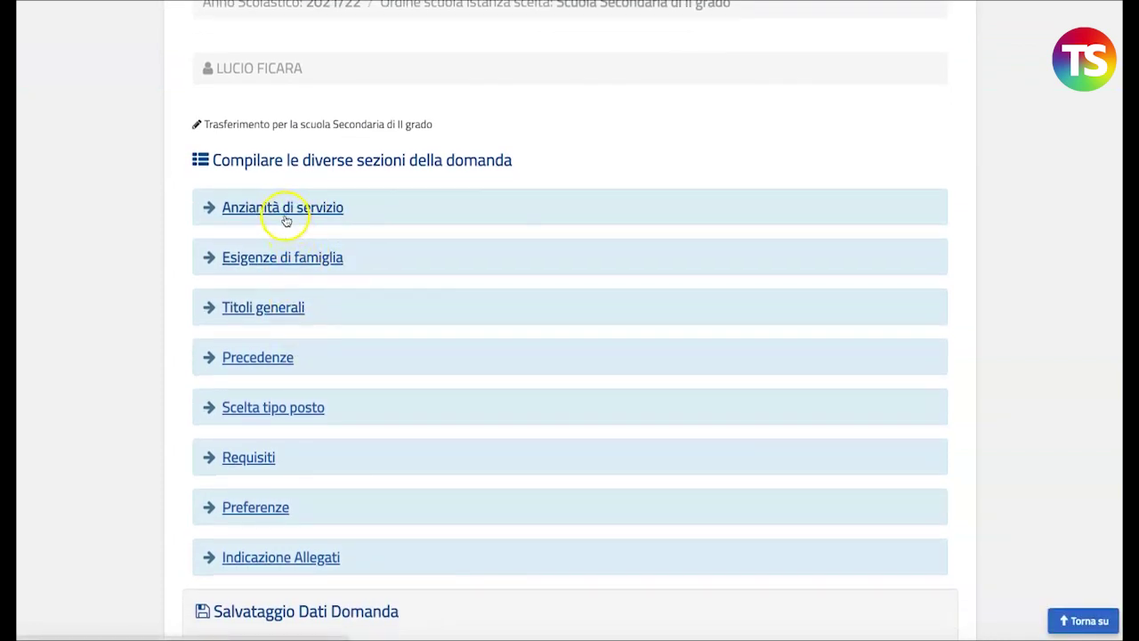
click(285, 210)
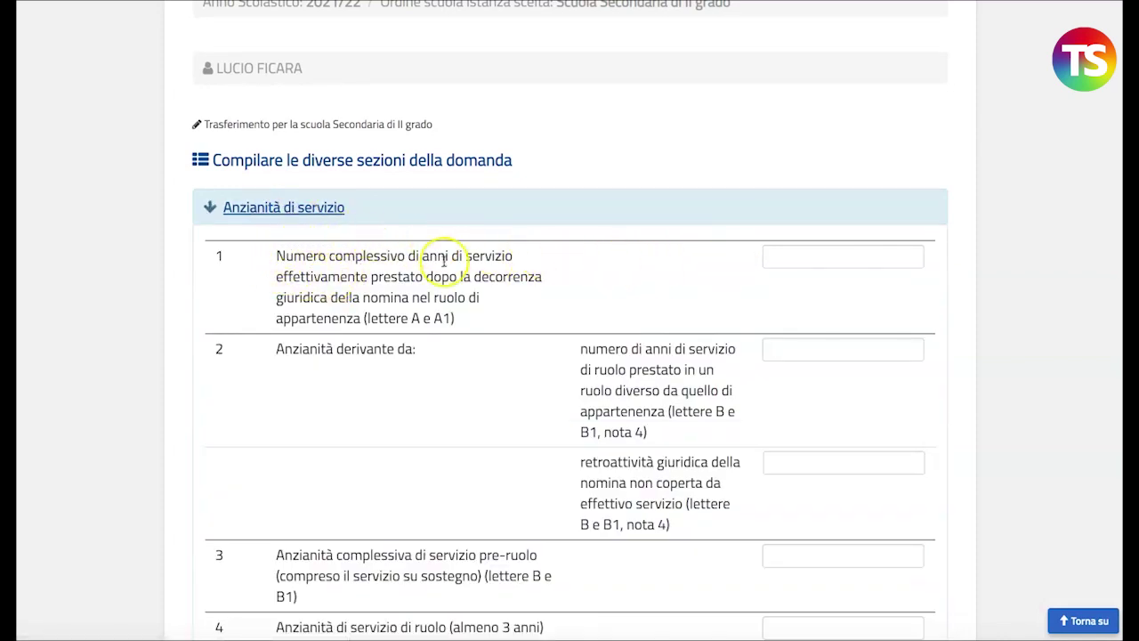
- Enter 14 years of service in item 1 and 0 for both the different-role years and the retroattività giuridica in item 2
click(838, 256)
click(838, 256)
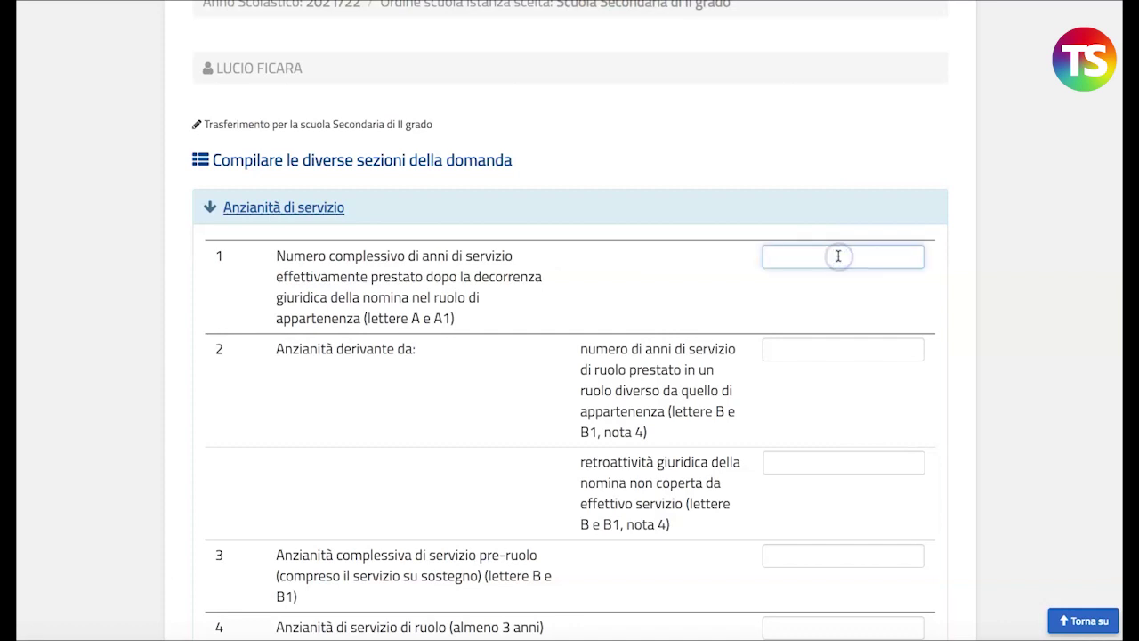
text(14)
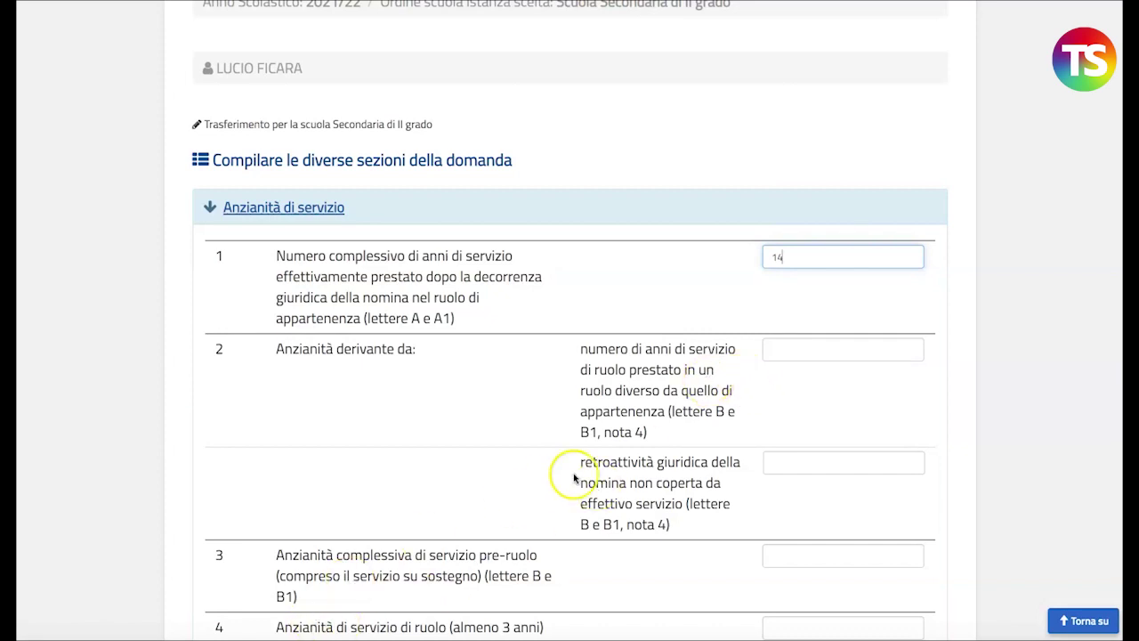
click(773, 348)
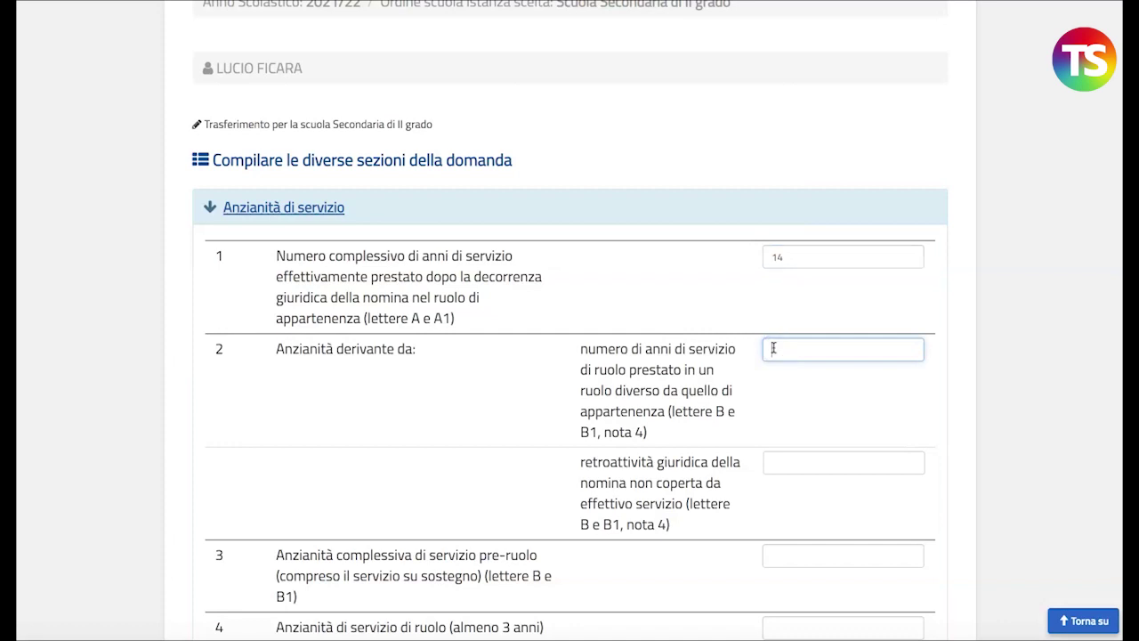
text(0)
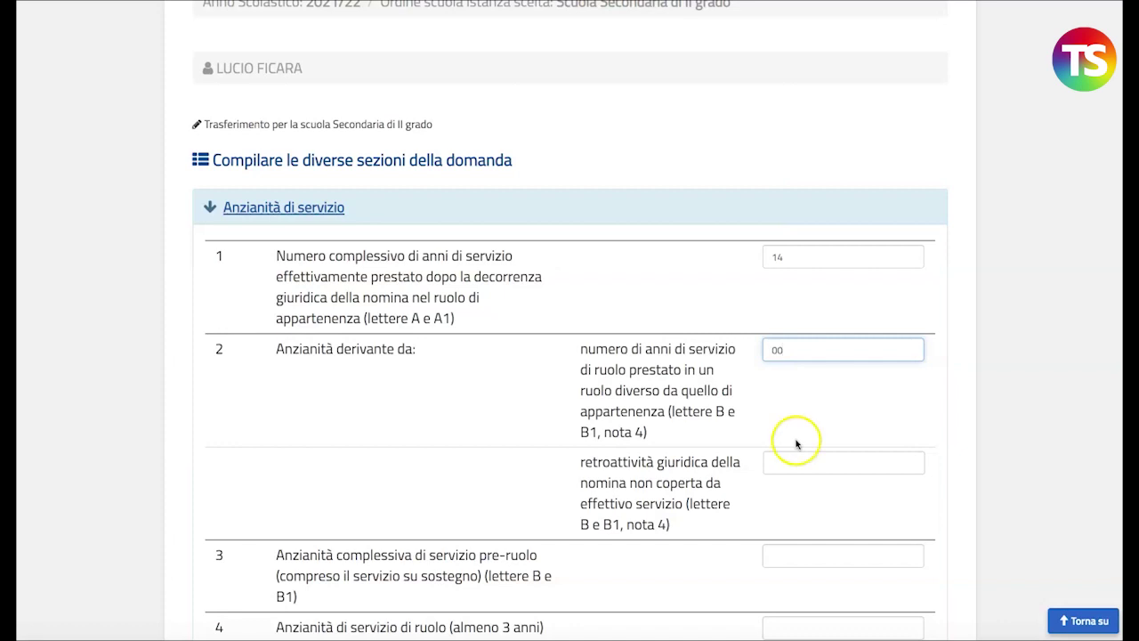
click(798, 464)
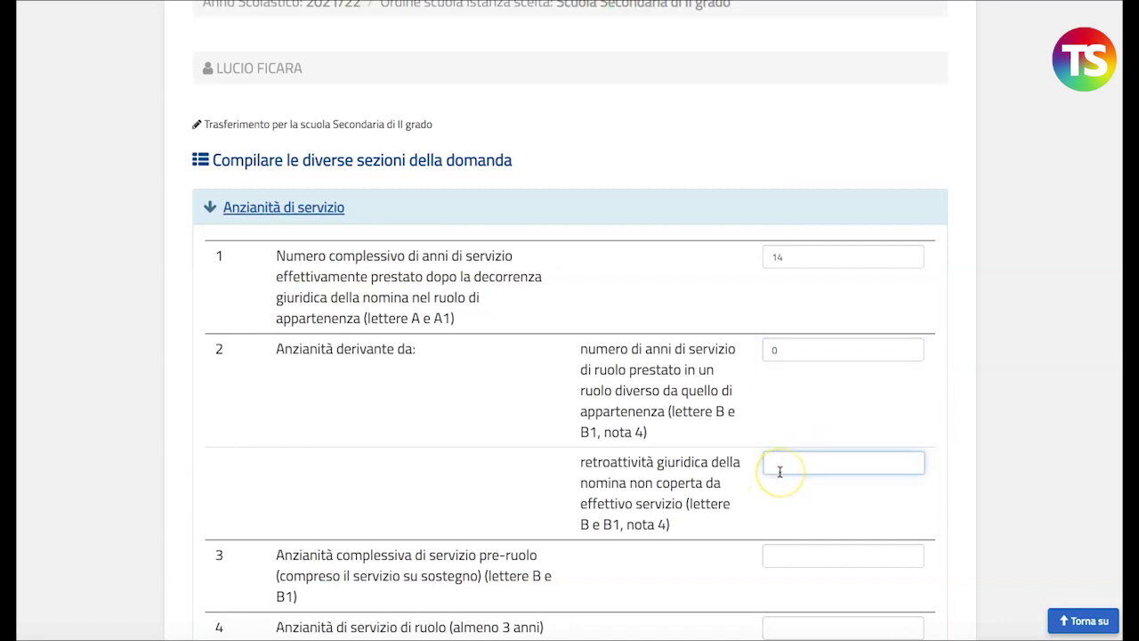
text(0)
- Enter 13 years of pre-ruolo service in item 3 and 8 years of continuous service in item 4
scroll(787, 456, down, 1)
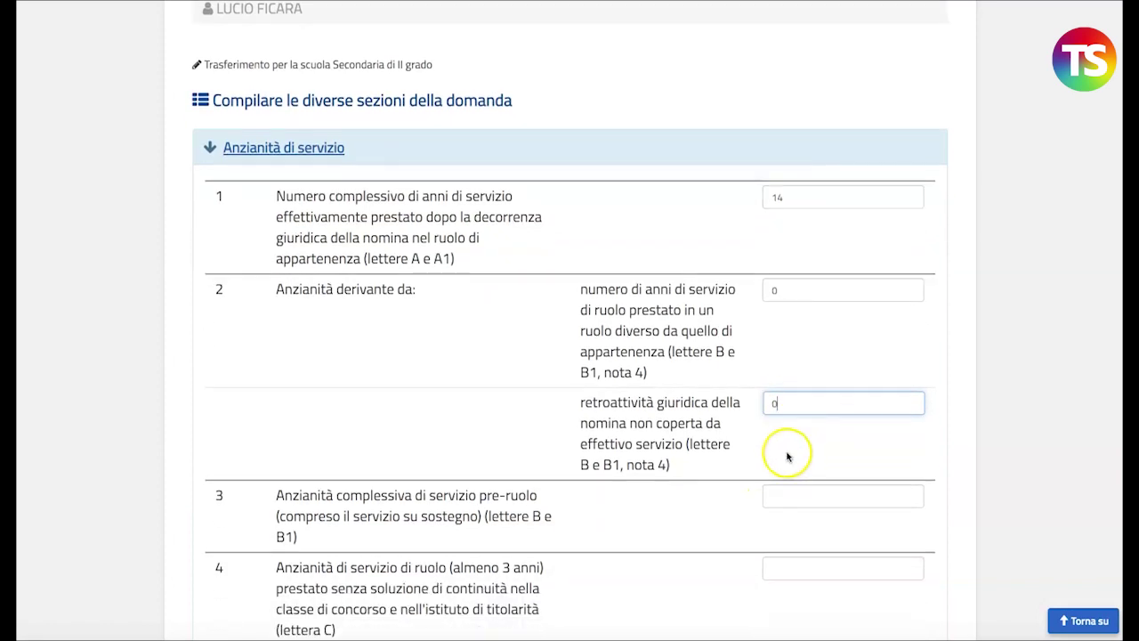
scroll(774, 454, down, 5)
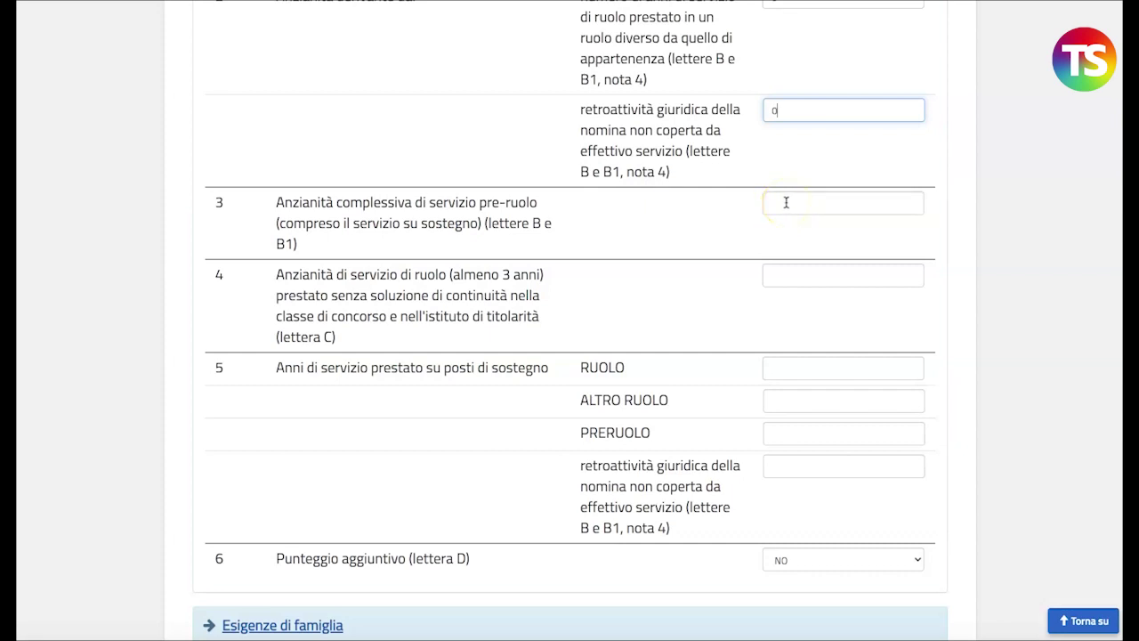
click(786, 202)
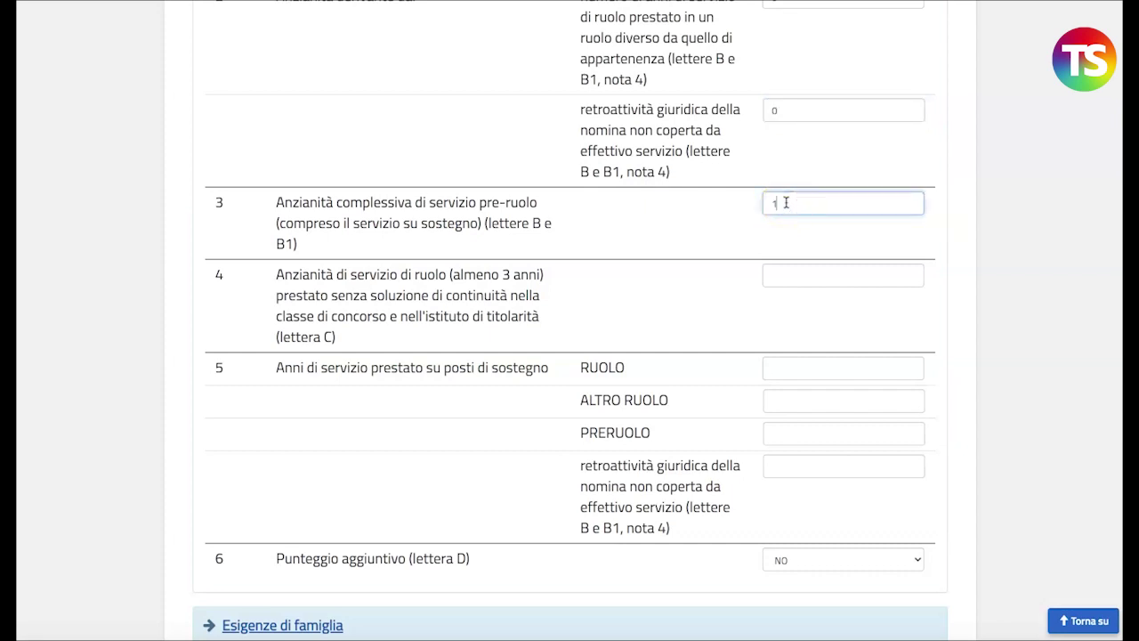
text(13)
scroll(760, 209, down, 2)
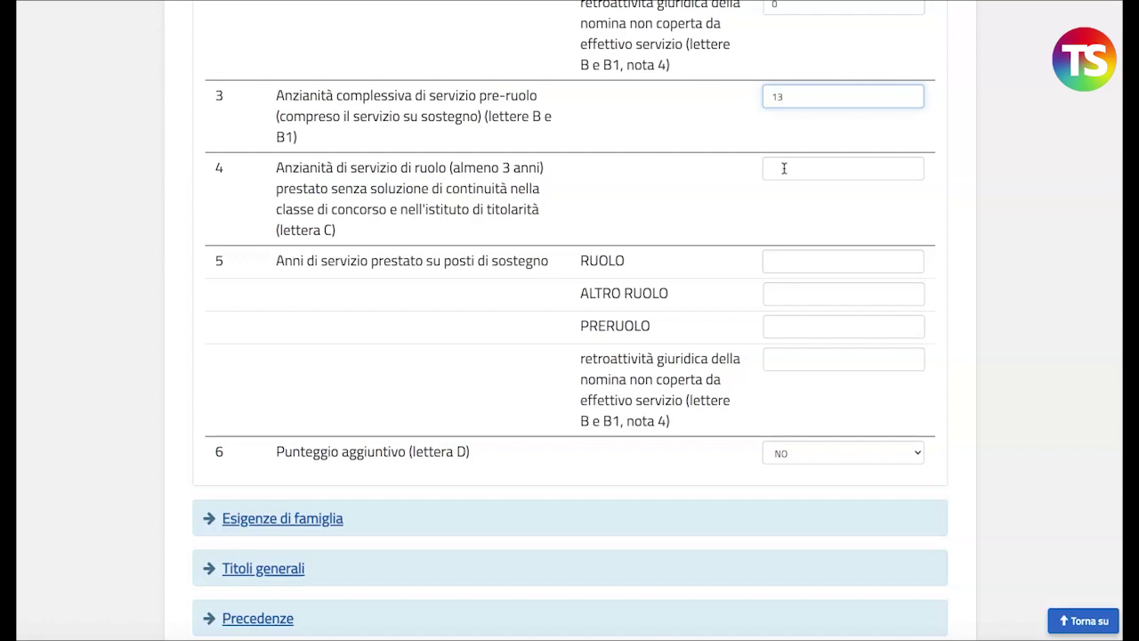
click(784, 168)
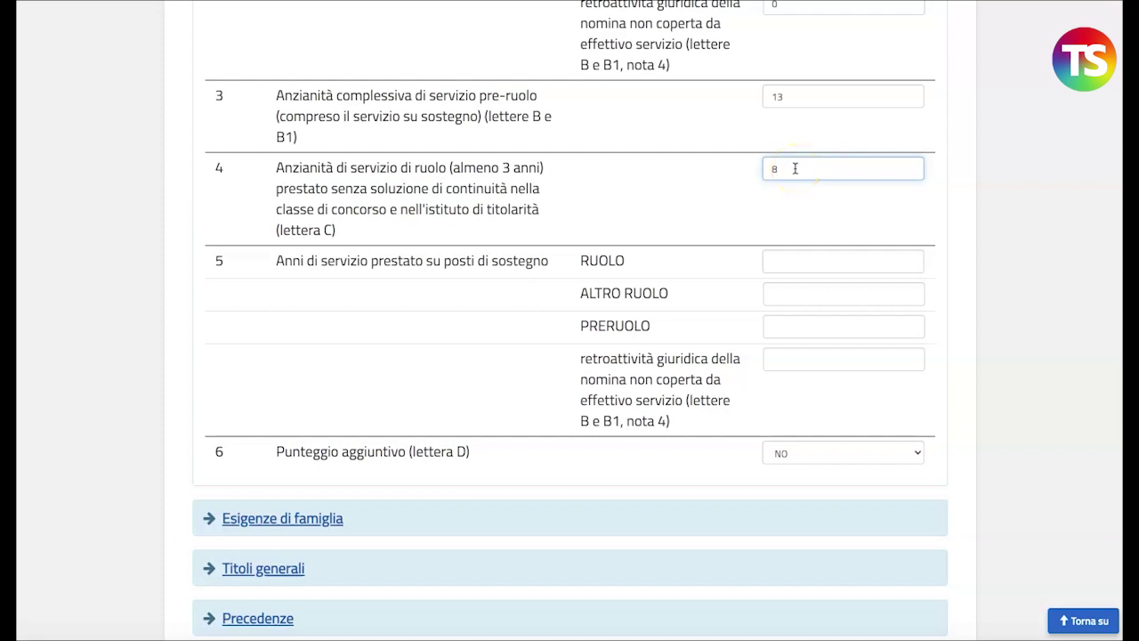
- Choose NO for the Punteggio aggiuntivo (lettera D) in item 6
scroll(795, 168, down, 1)
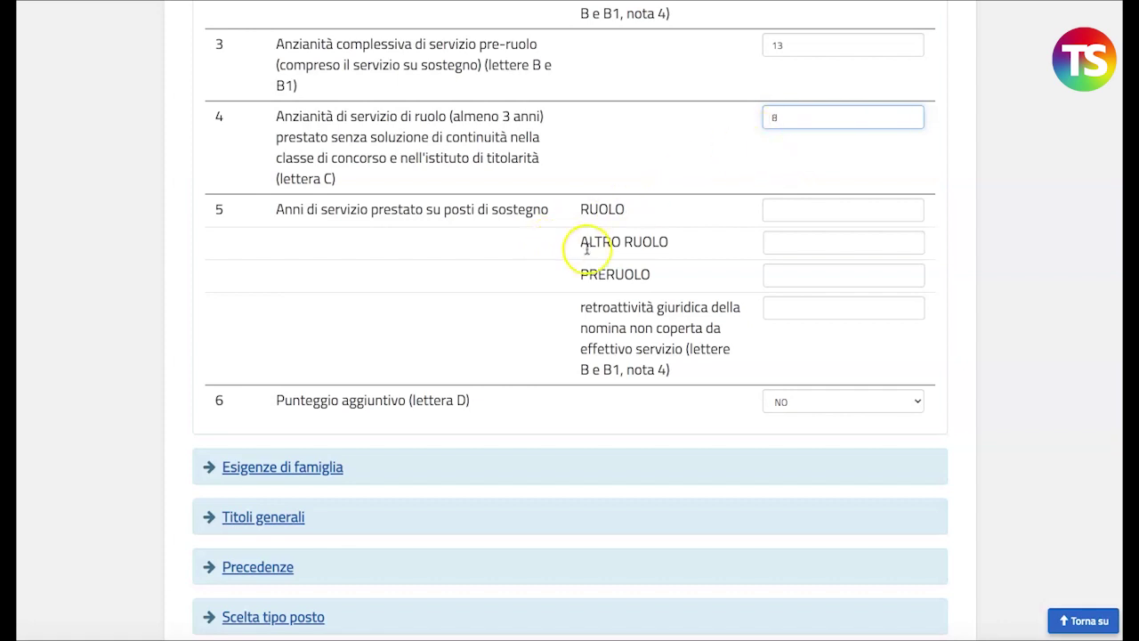
scroll(574, 248, down, 1)
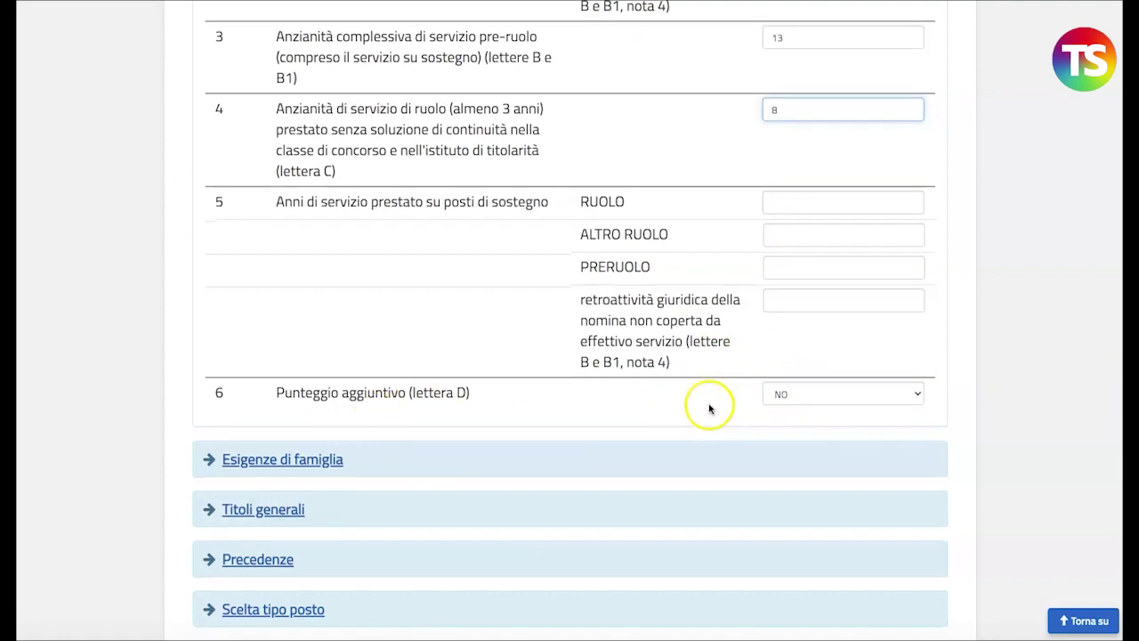
scroll(712, 402, down, 1)
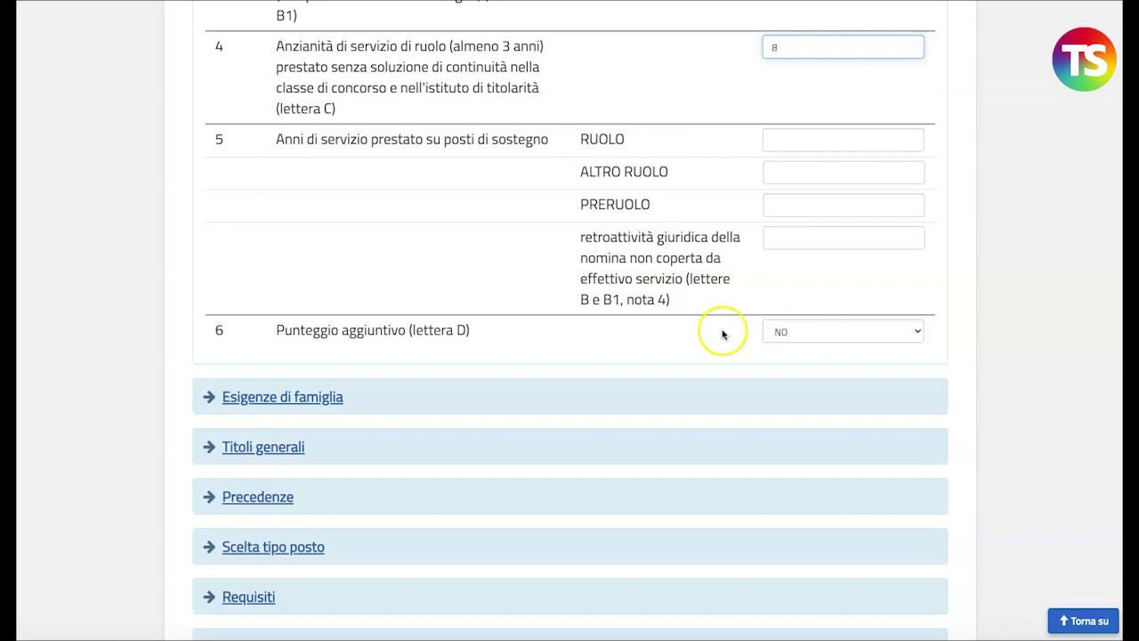
click(917, 331)
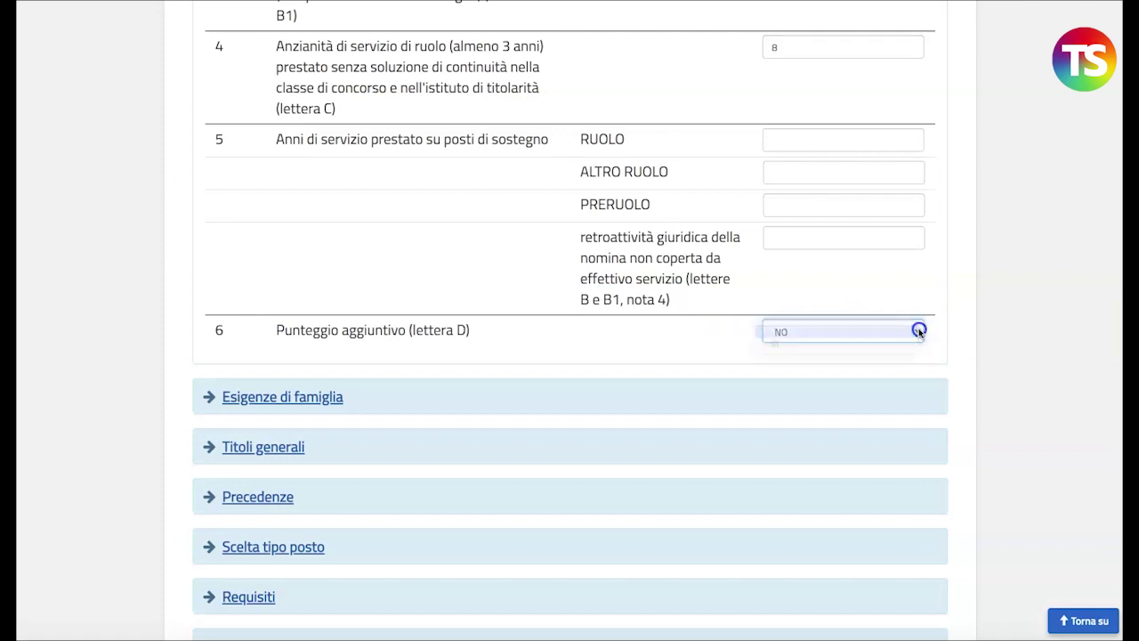
click(917, 331)
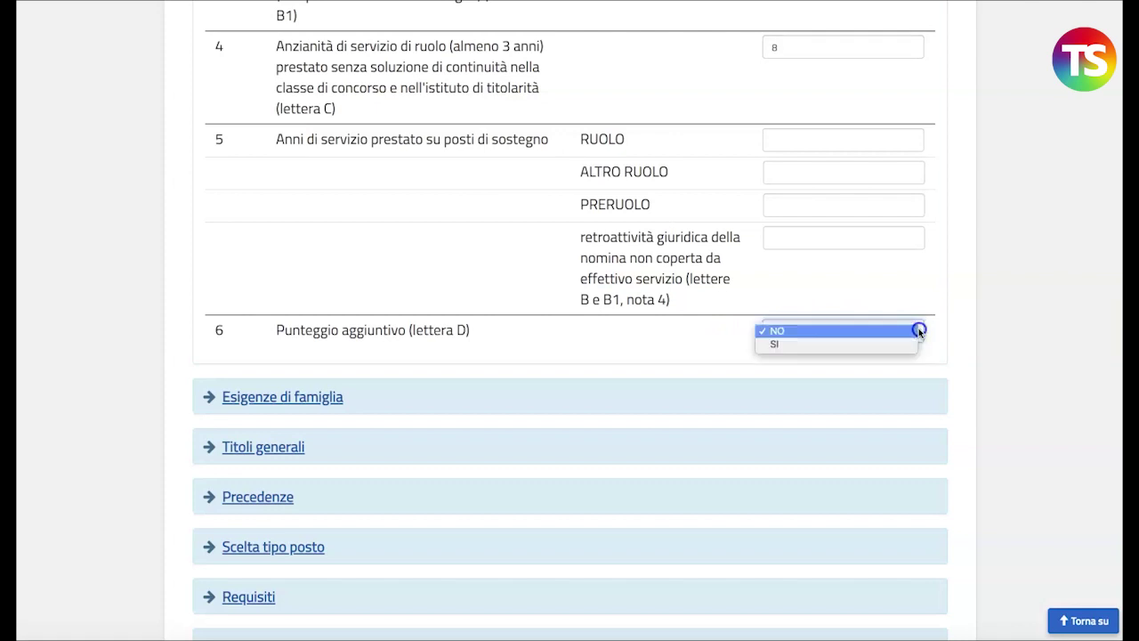
click(819, 332)
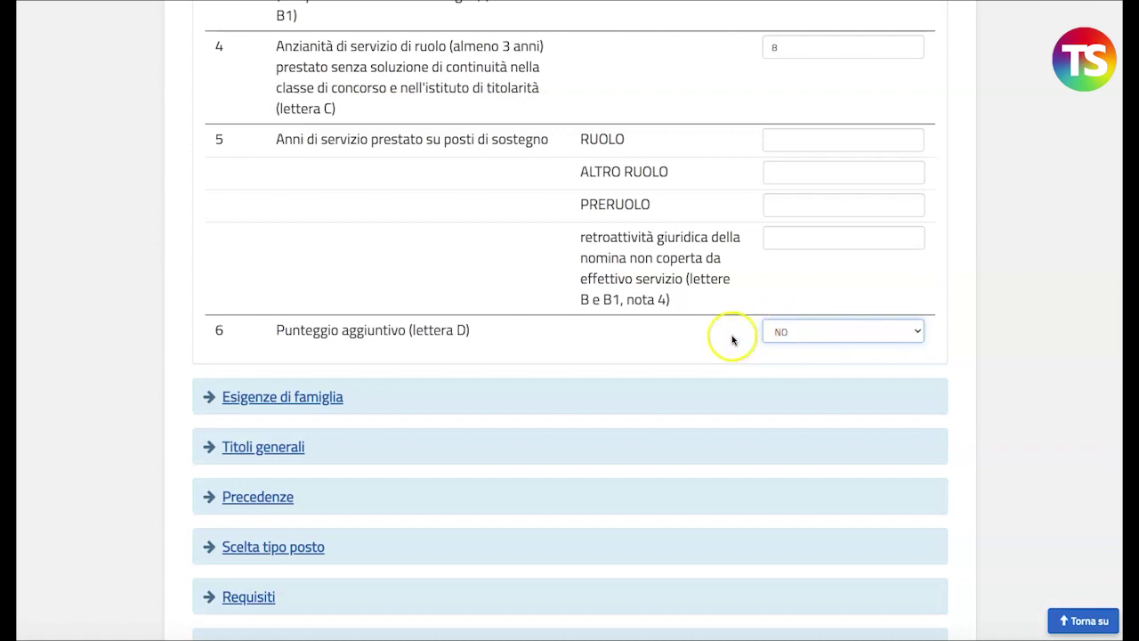
- Expand the Esigenze di famiglia section and review the family reunification and children fields, items 7 to 10
click(322, 397)
scroll(418, 427, down, 1)
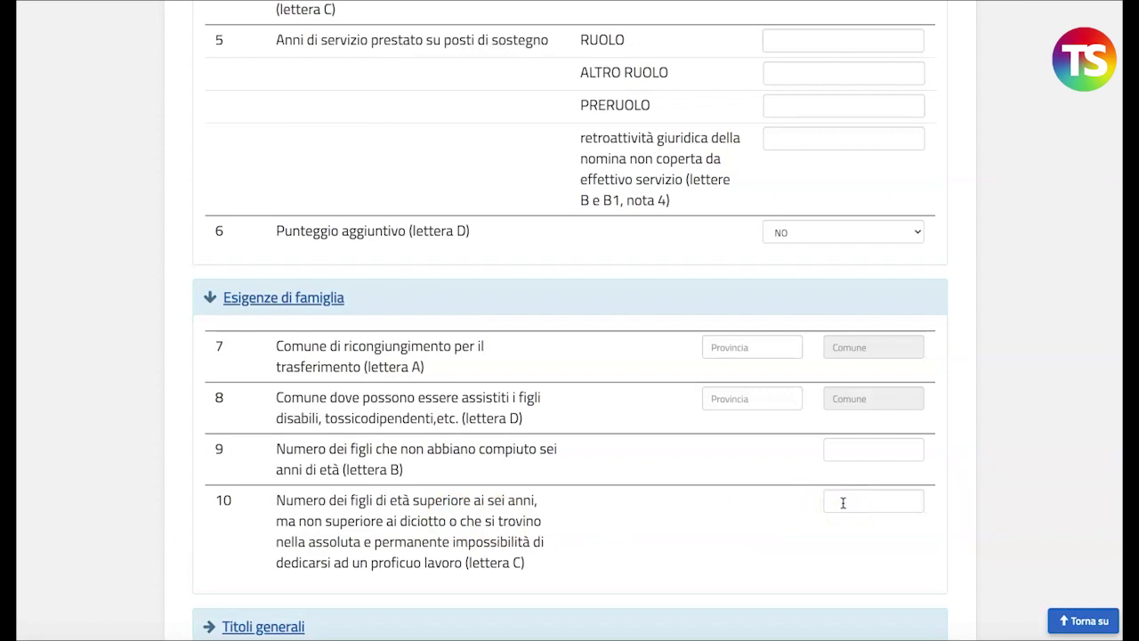
scroll(842, 503, down, 2)
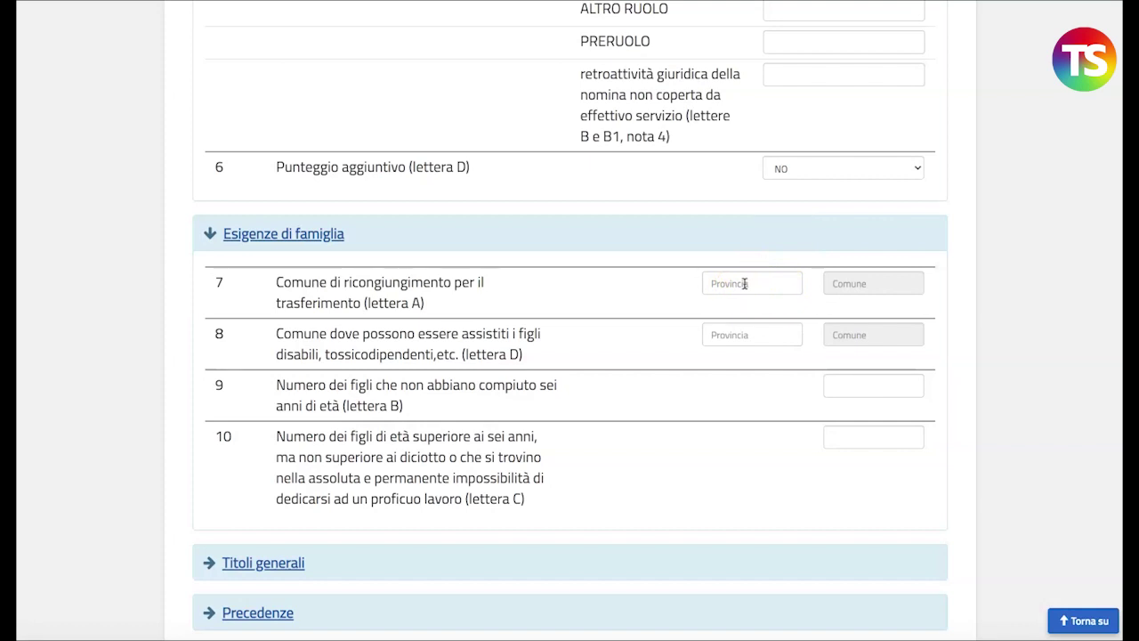
scroll(744, 283, down, 2)
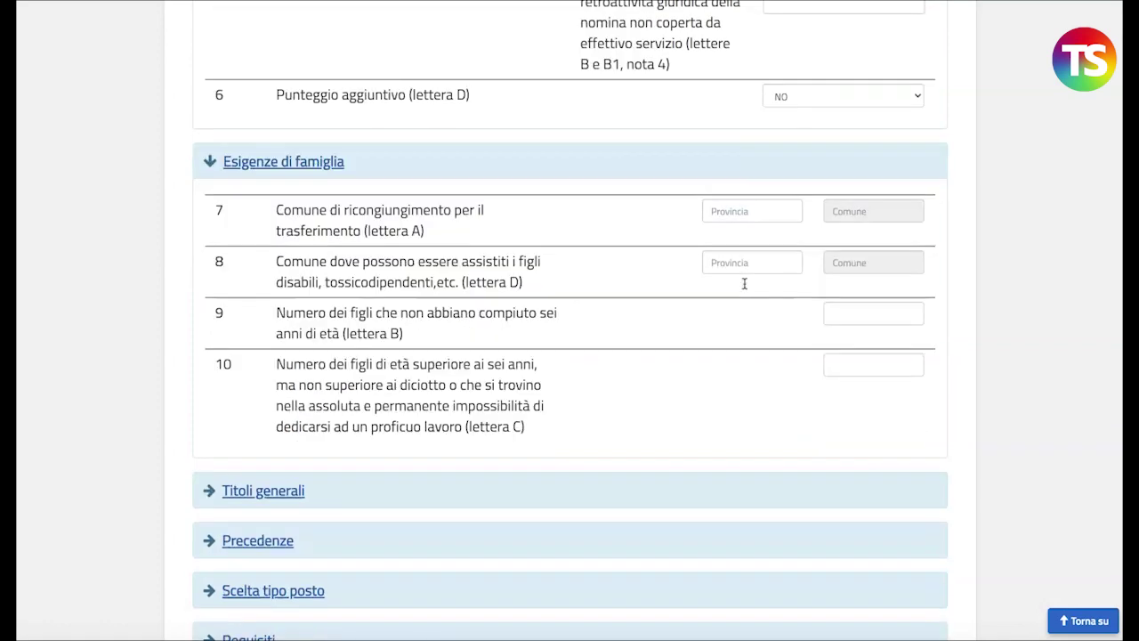
- Expand the Titoli generali section and set item 11, the idoneità from an ordinary public competition, to SI
click(271, 460)
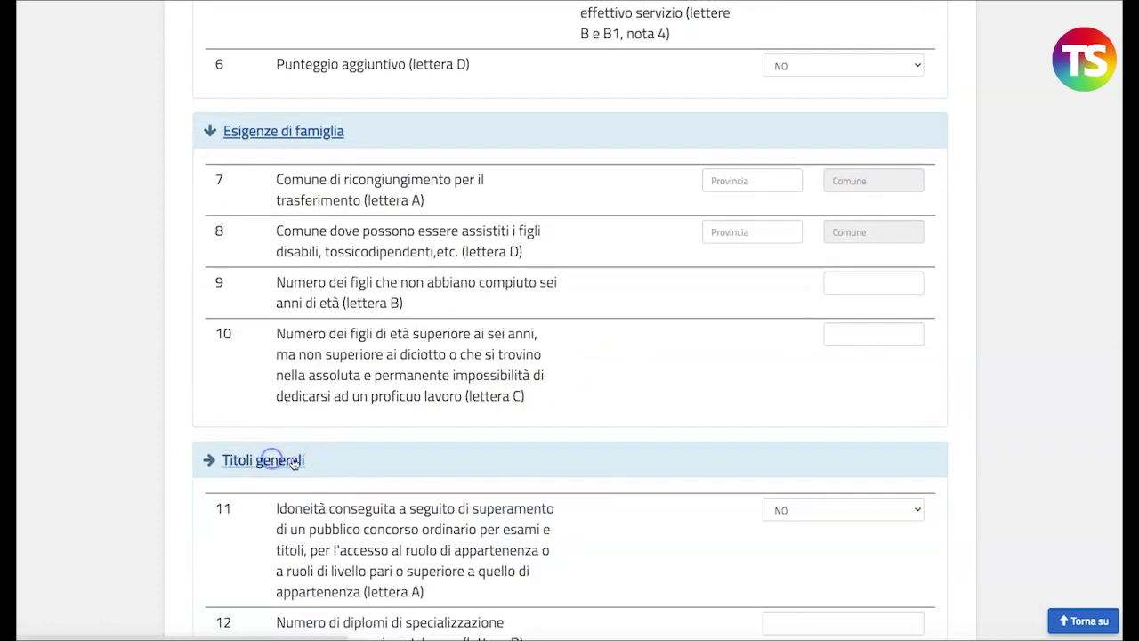
scroll(475, 453, down, 3)
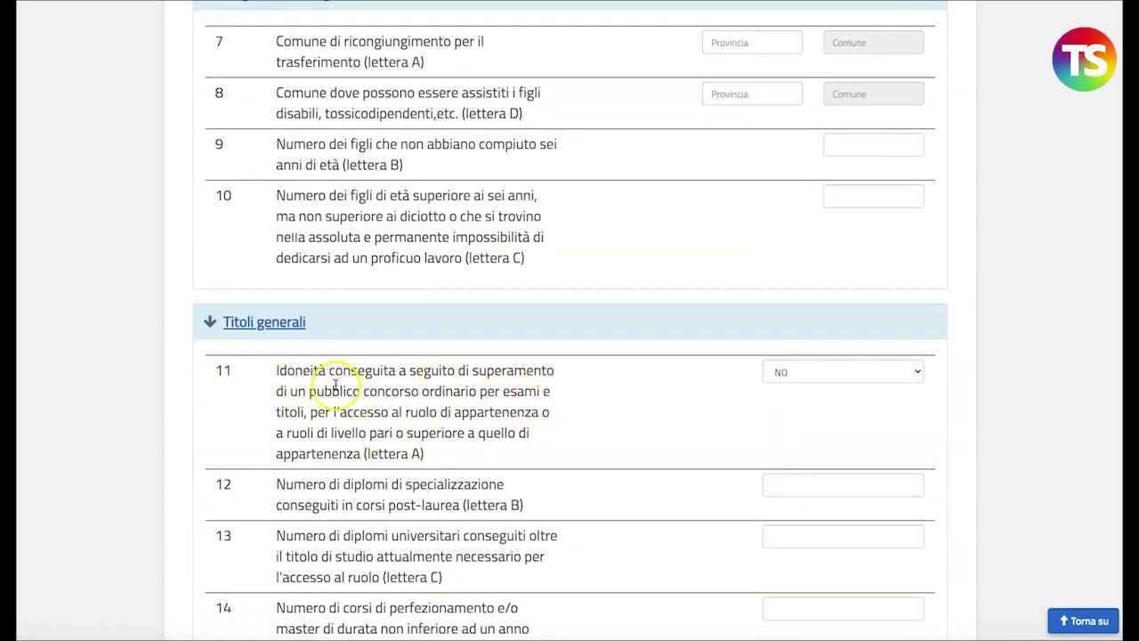
scroll(285, 374, down, 5)
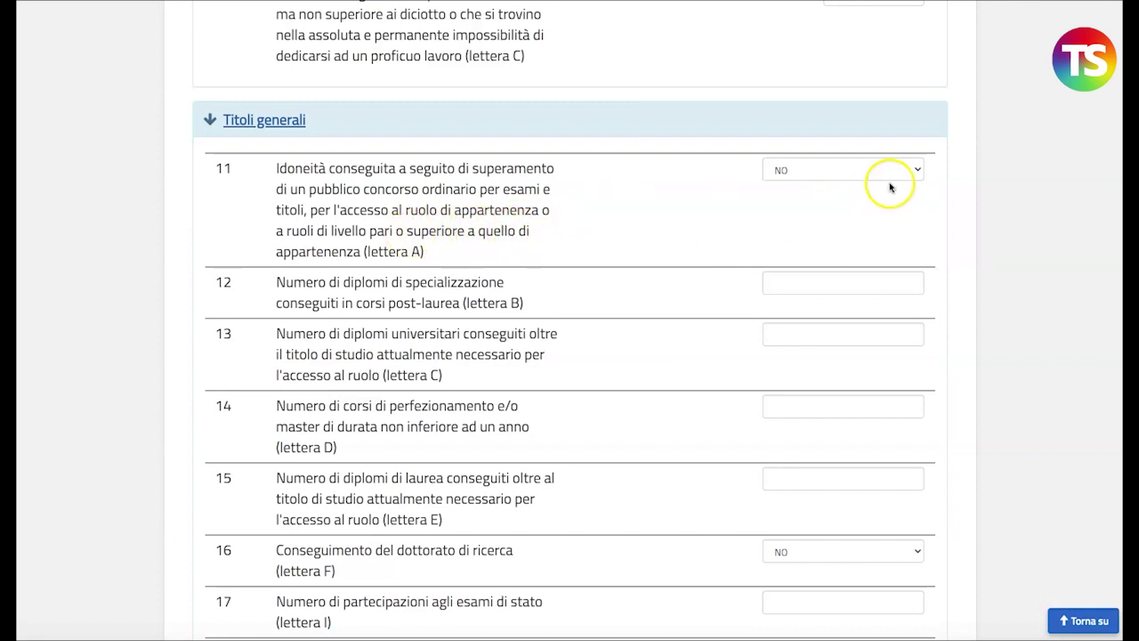
click(918, 169)
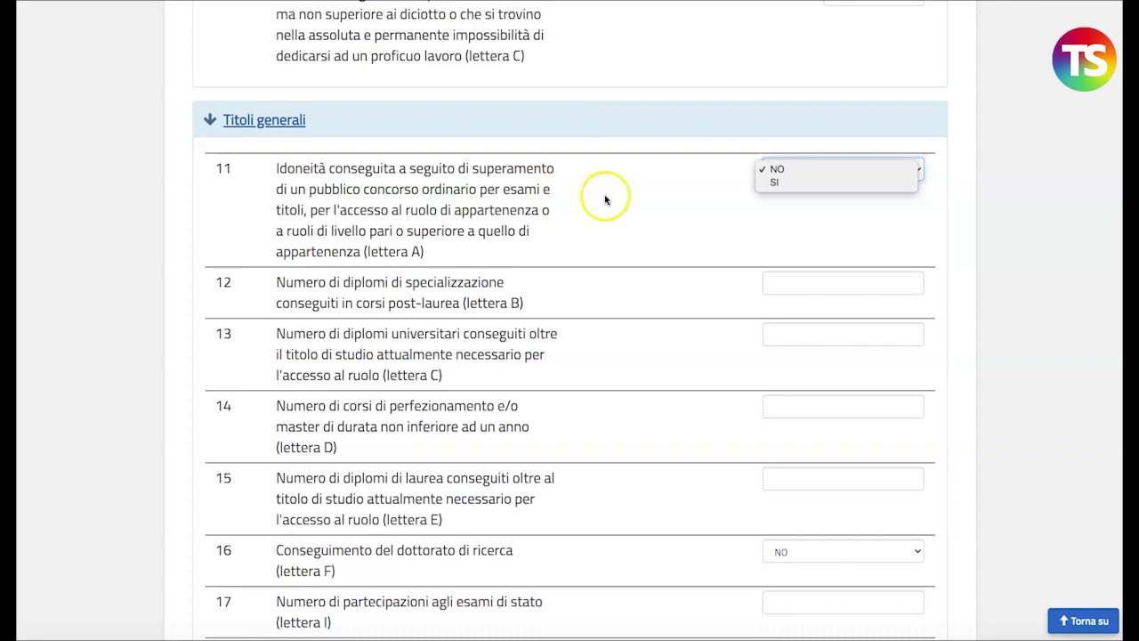
click(773, 182)
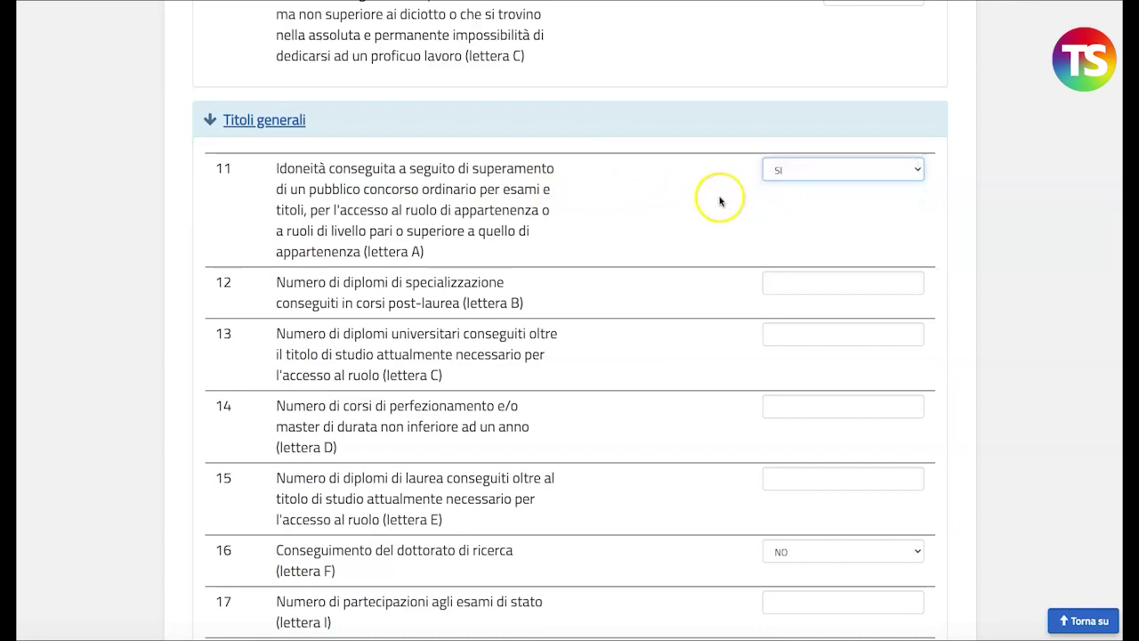
- Enter 2 corsi di perfezionamento e/o master in item 14 and 2 partecipazioni agli esami di stato in item 17
scroll(836, 98, down, 1)
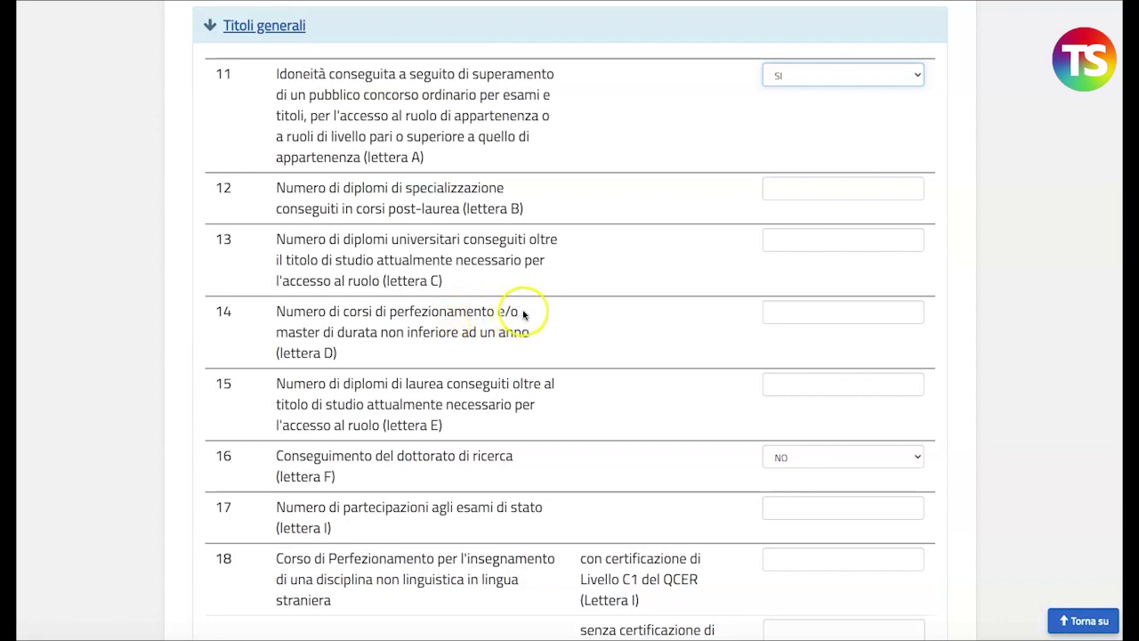
click(804, 314)
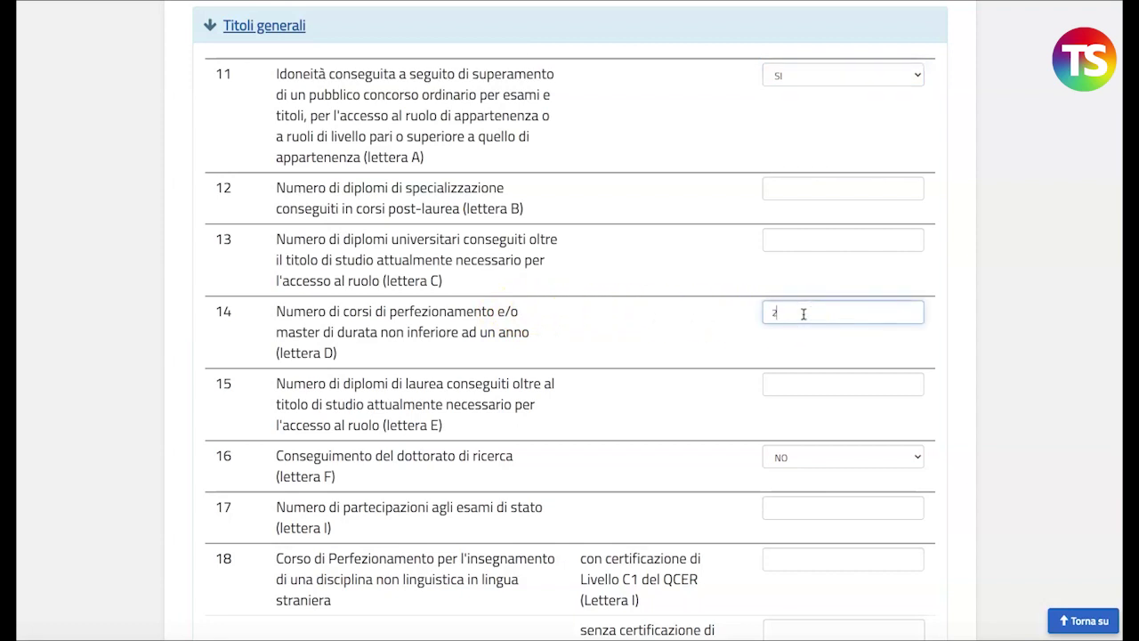
scroll(656, 318, down, 1)
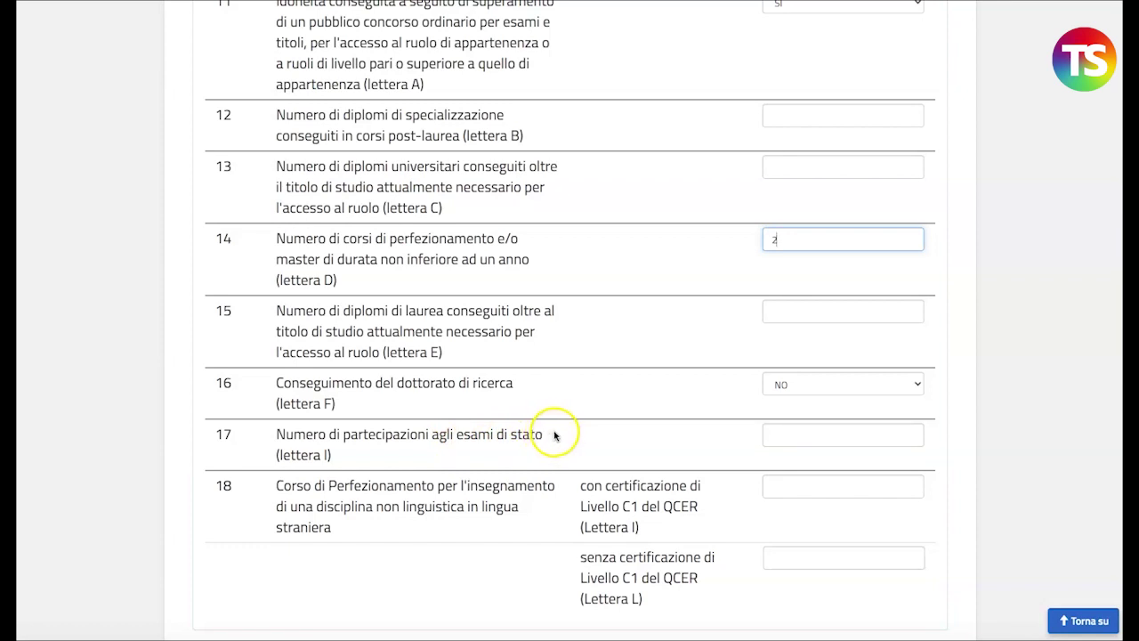
click(795, 434)
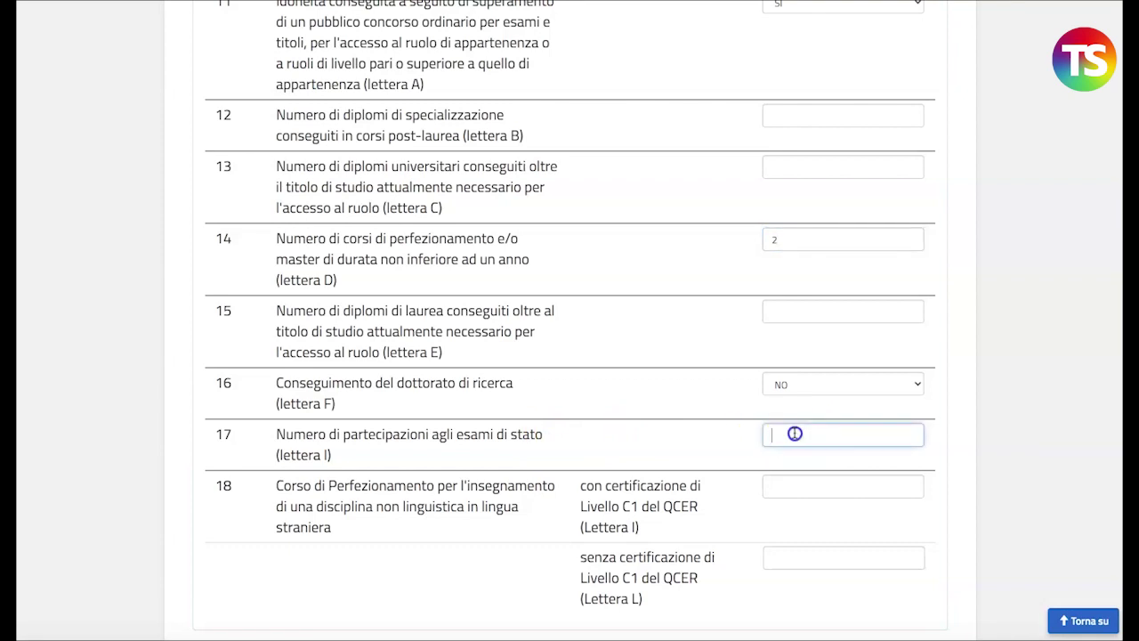
scroll(686, 471, down, 5)
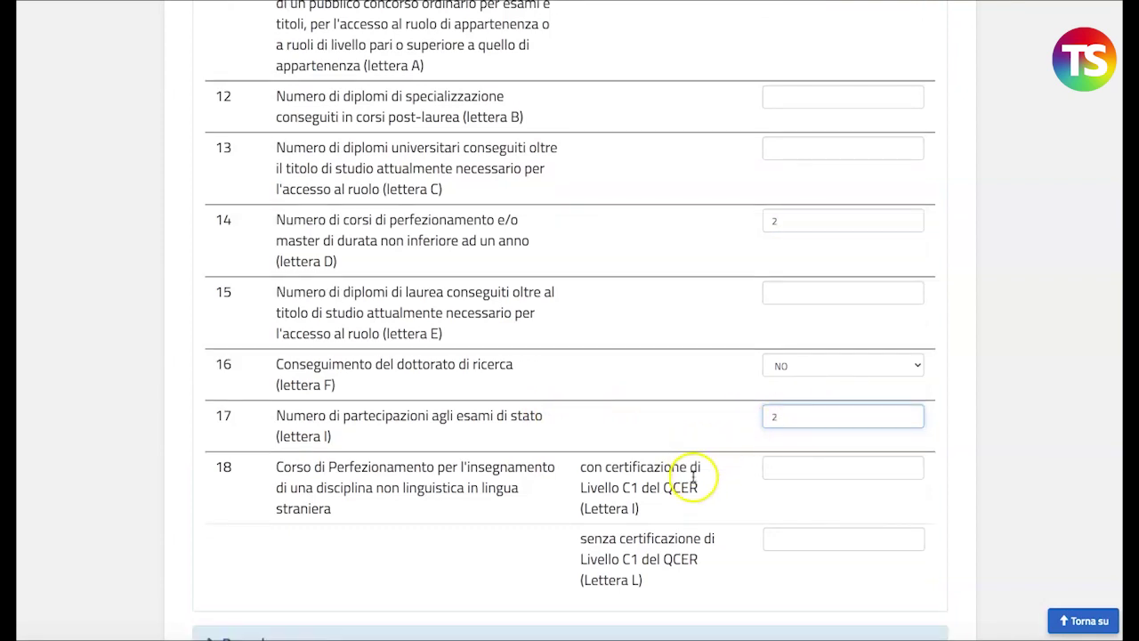
- Expand the Scelta tipo posto section and set POSTO NORMALE to preference 1 in item 36
scroll(581, 404, down, 1)
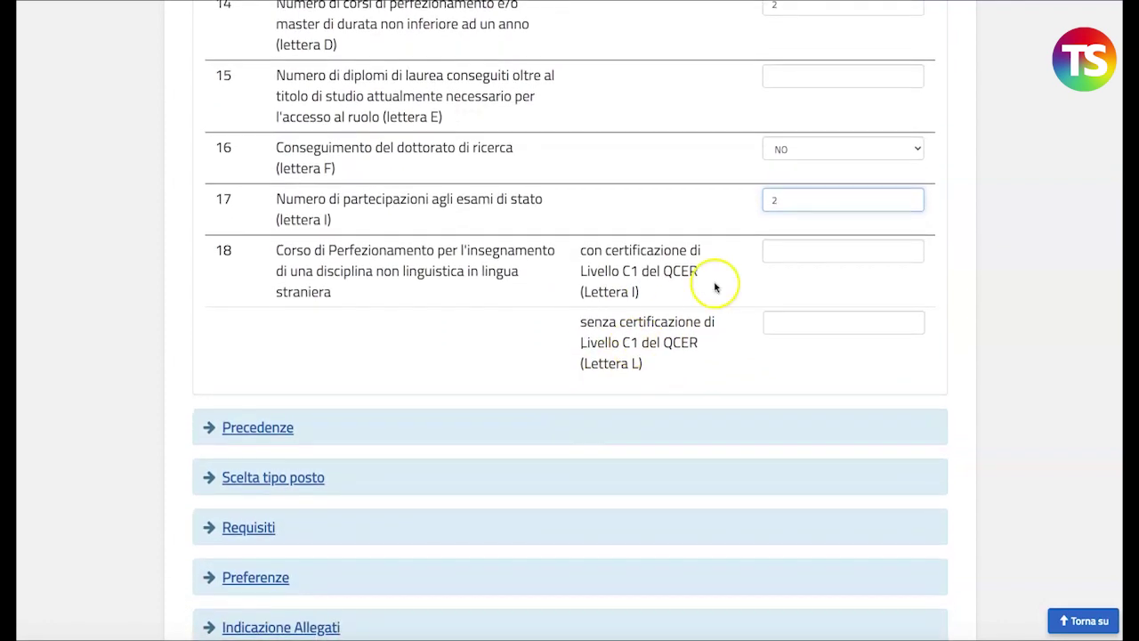
scroll(492, 327, down, 4)
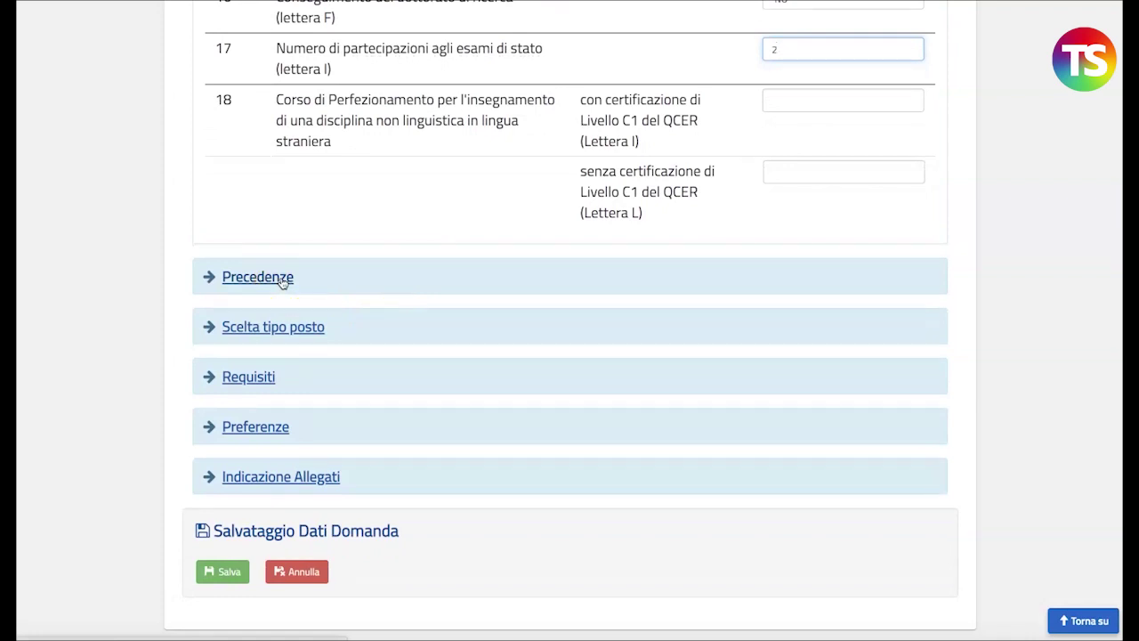
click(283, 334)
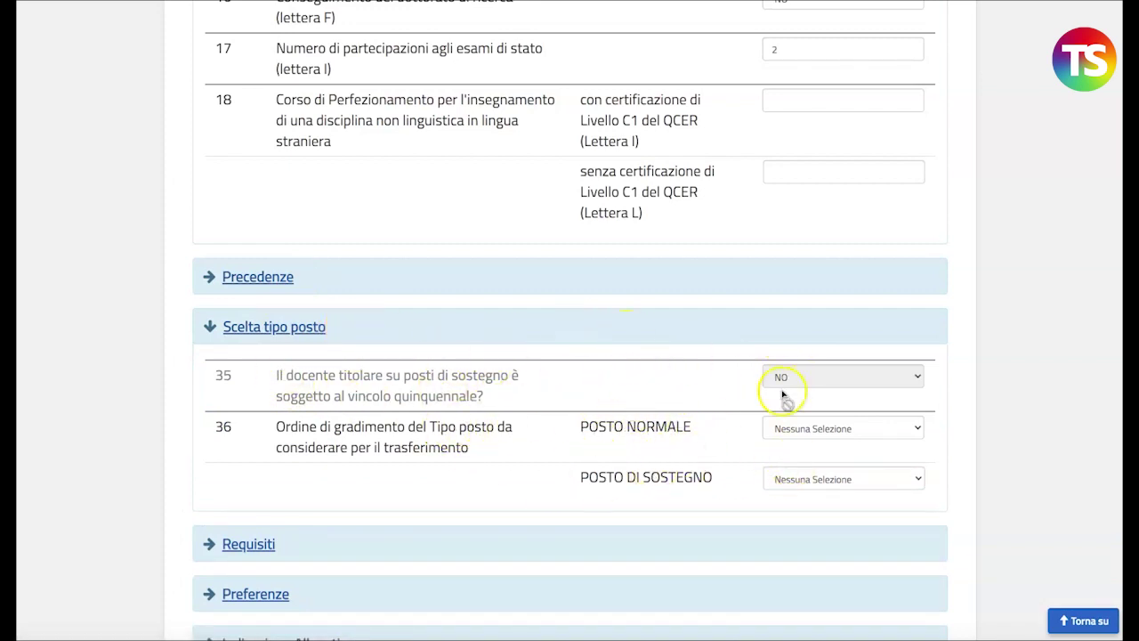
click(919, 430)
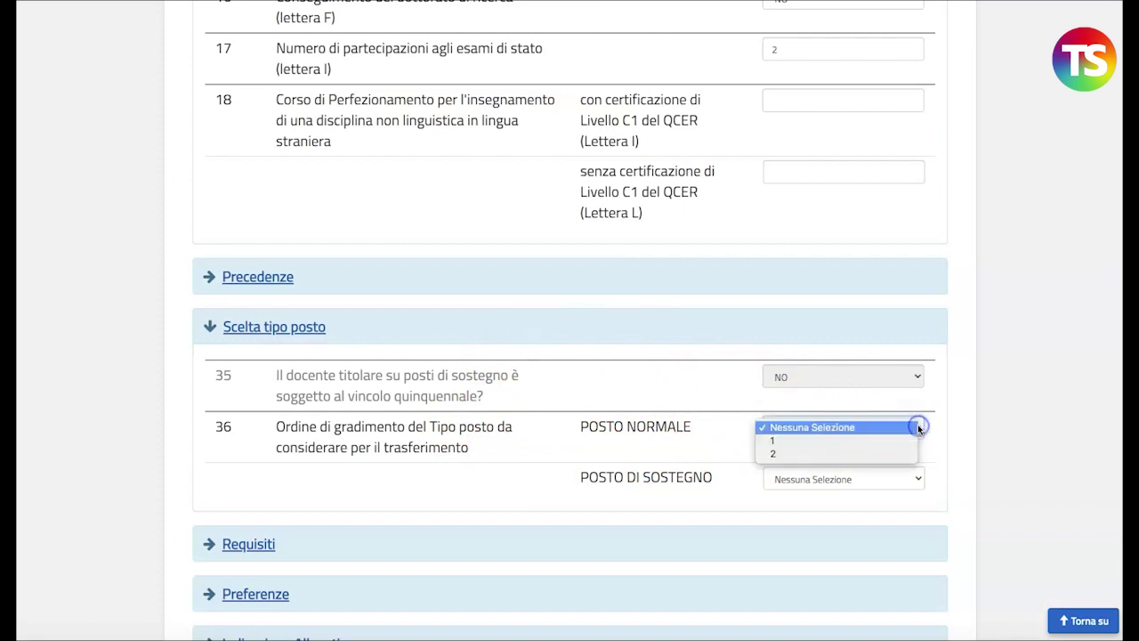
click(863, 440)
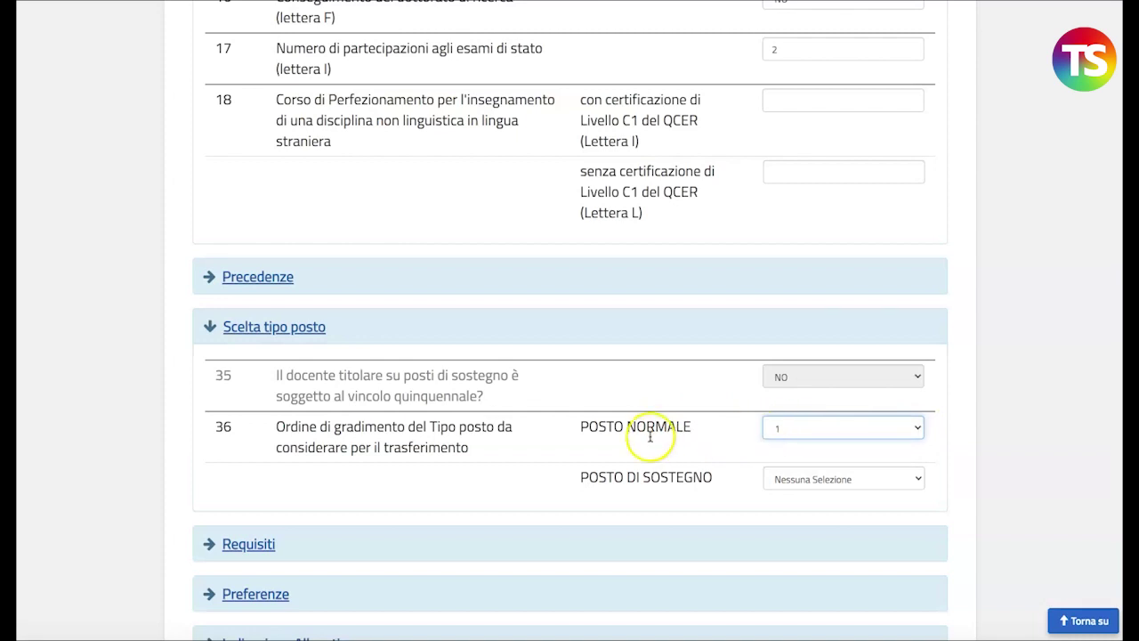
scroll(758, 417, down, 1)
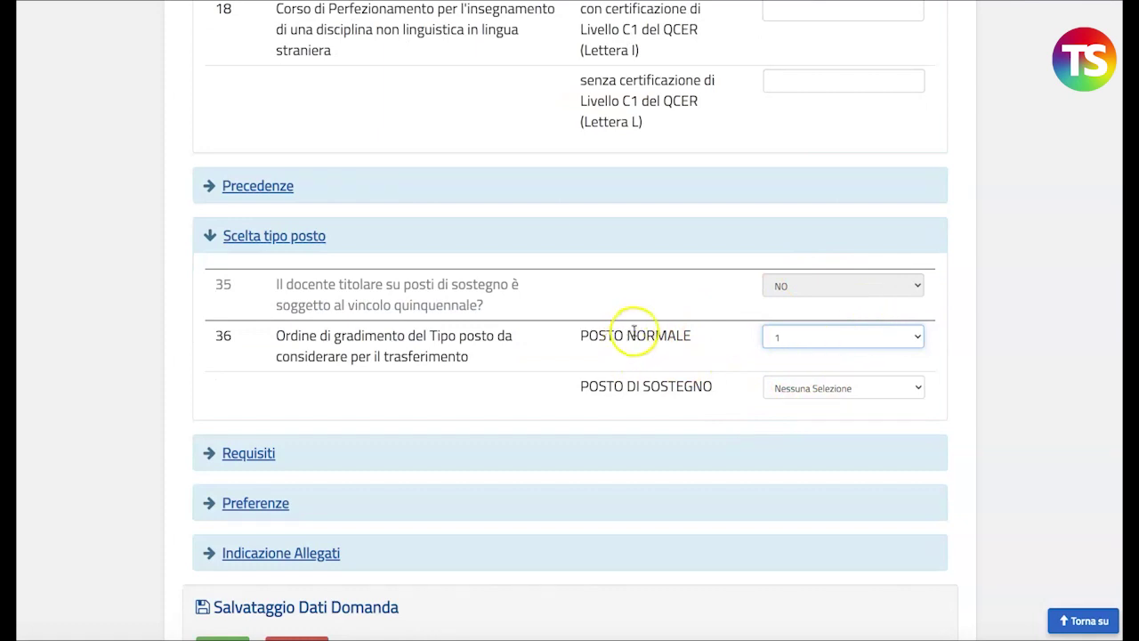
scroll(605, 331, down, 2)
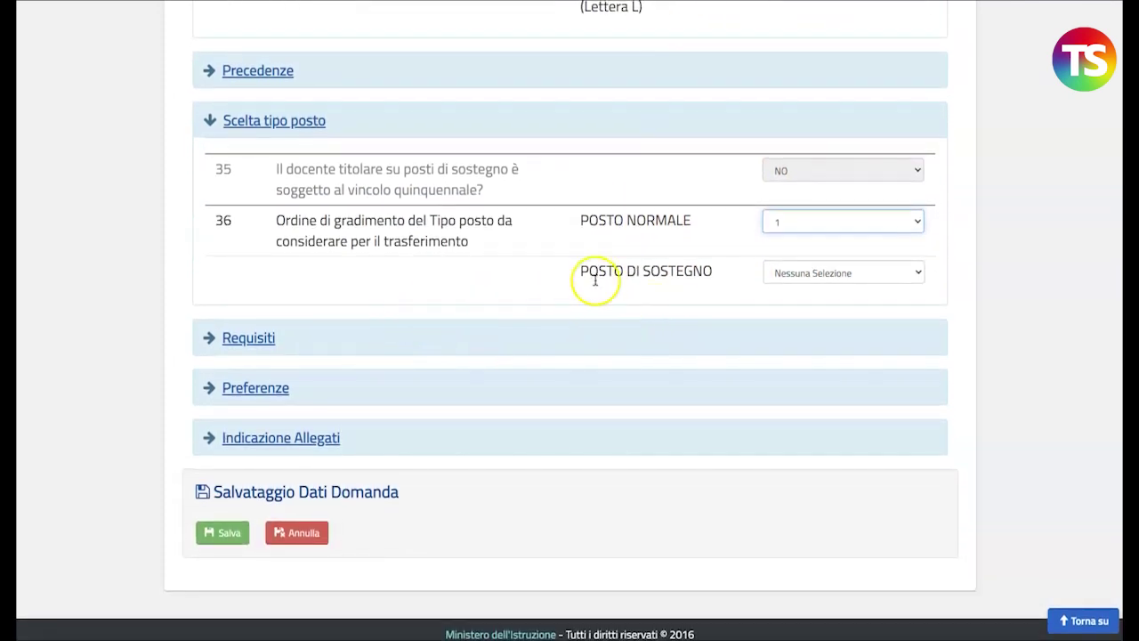